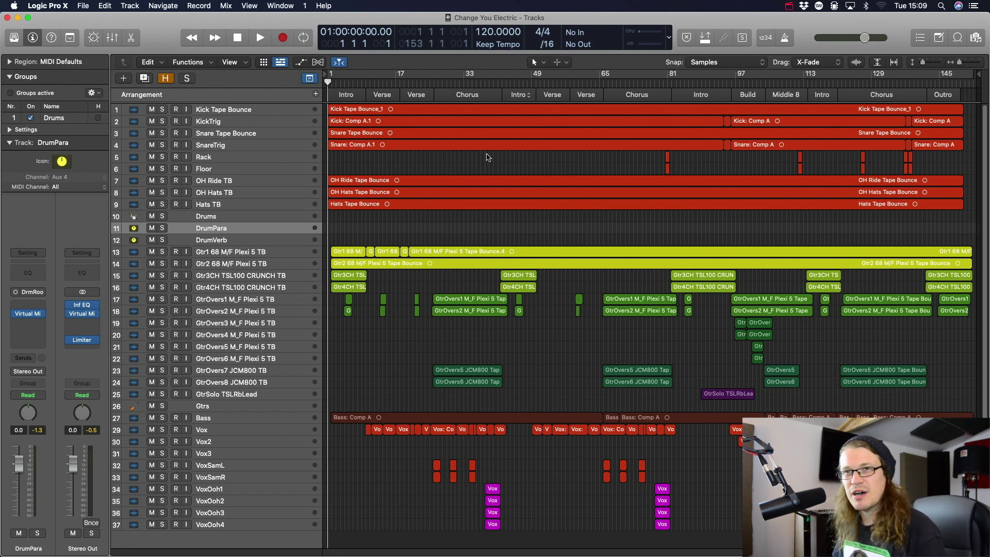
- View DrumPara's Virtual Mix Rack, close it, and audition the song's intro with the DrumPara track muted
click(28, 314)
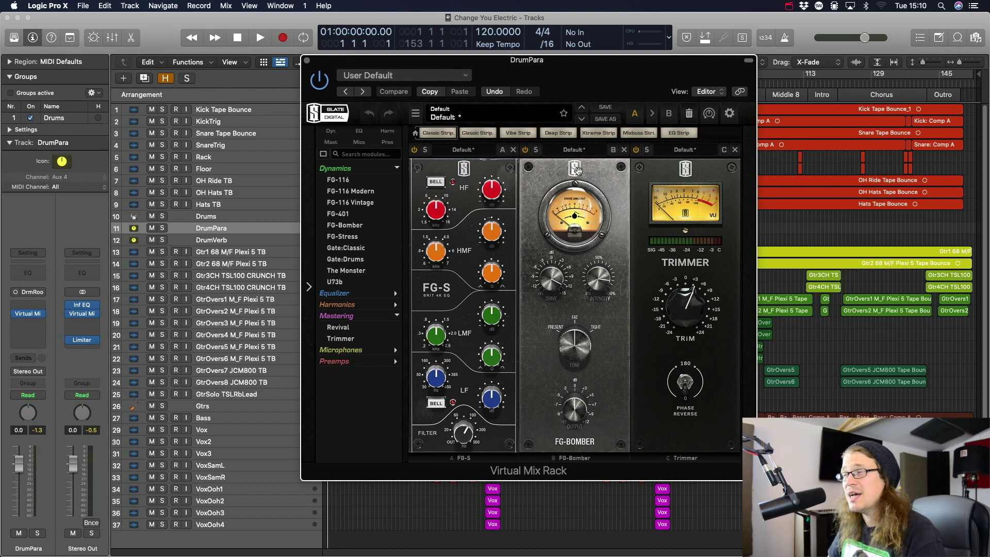
click(306, 60)
click(152, 228)
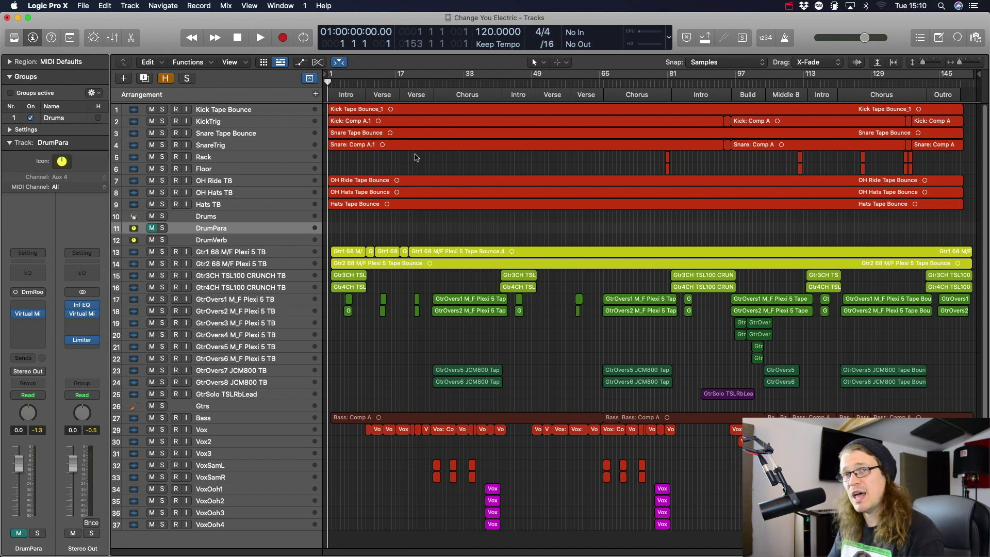
key(space)
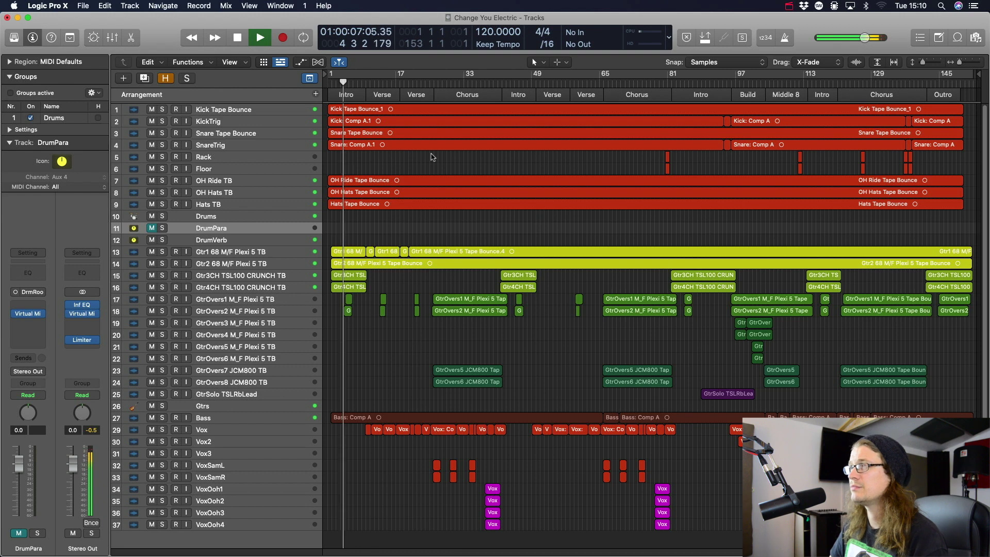
key(space)
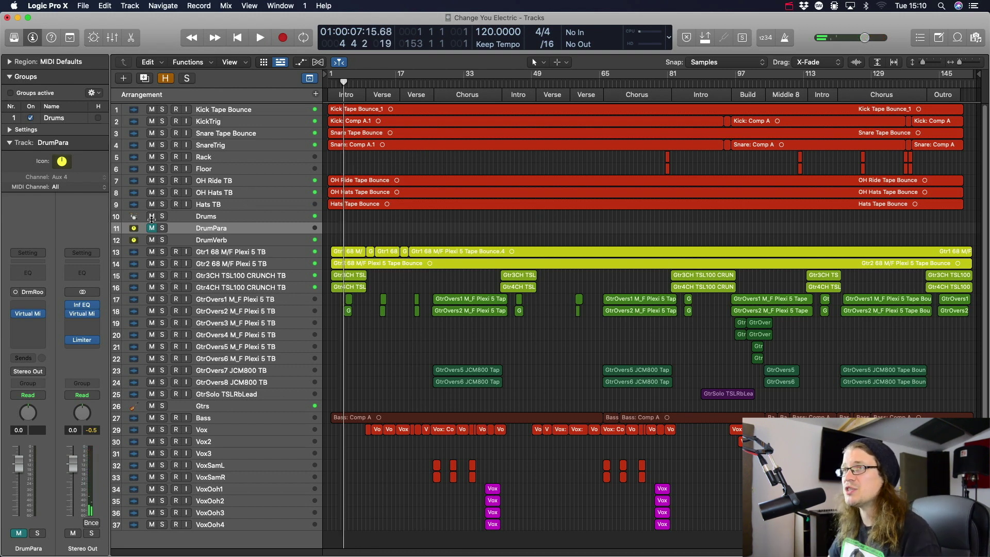
key(Return)
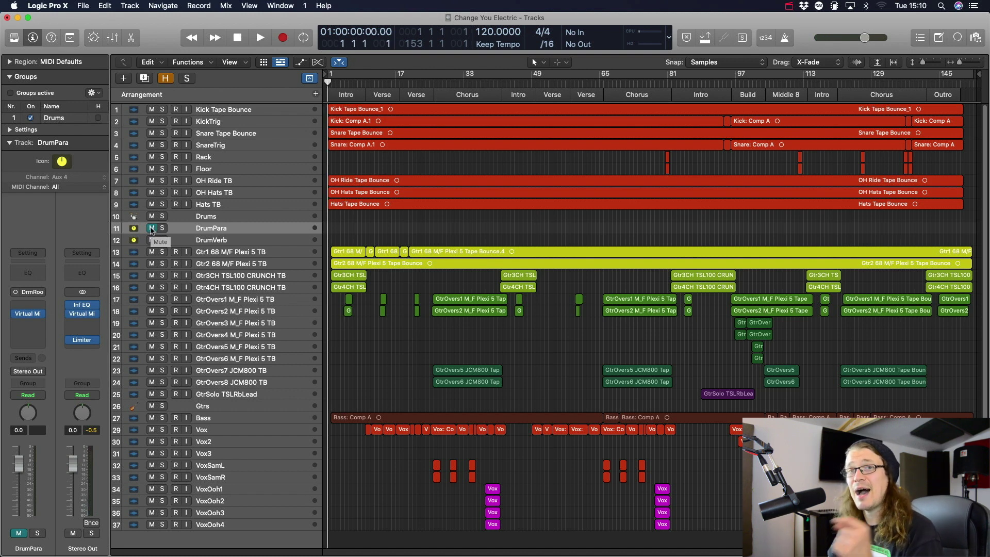
- Play the intro from the start while toggling DrumPara's mute for comparison, stop, and leave the track unmuted
key(space)
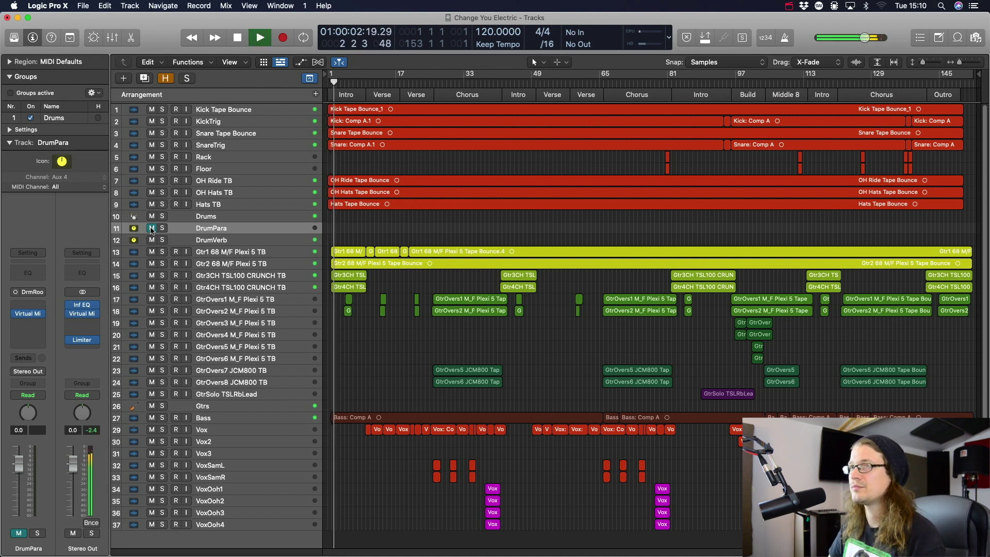
click(151, 228)
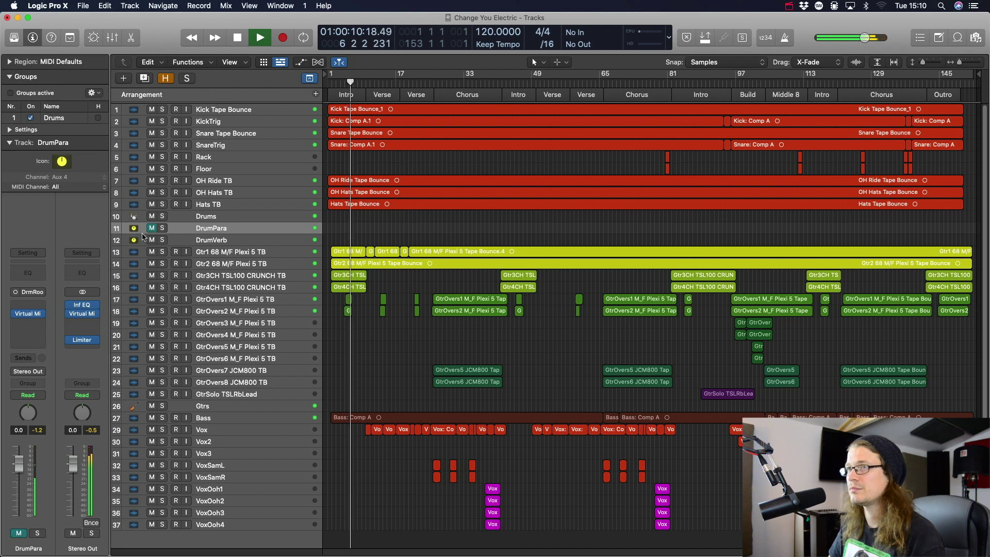
click(151, 228)
key(space)
click(151, 228)
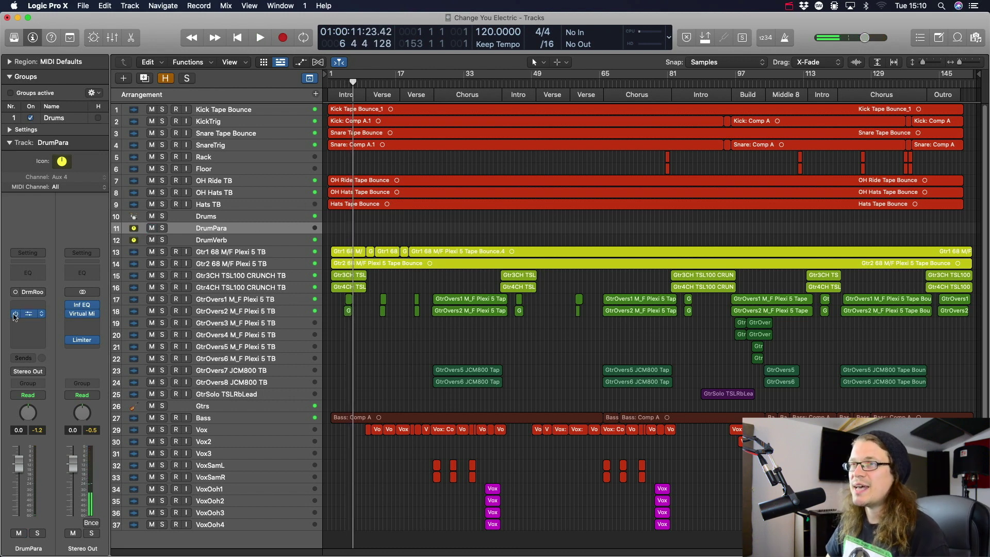
- Open DrumPara's Virtual Mix Rack and check the FG-S filter frequency and the FG-Bomber intensity
click(29, 314)
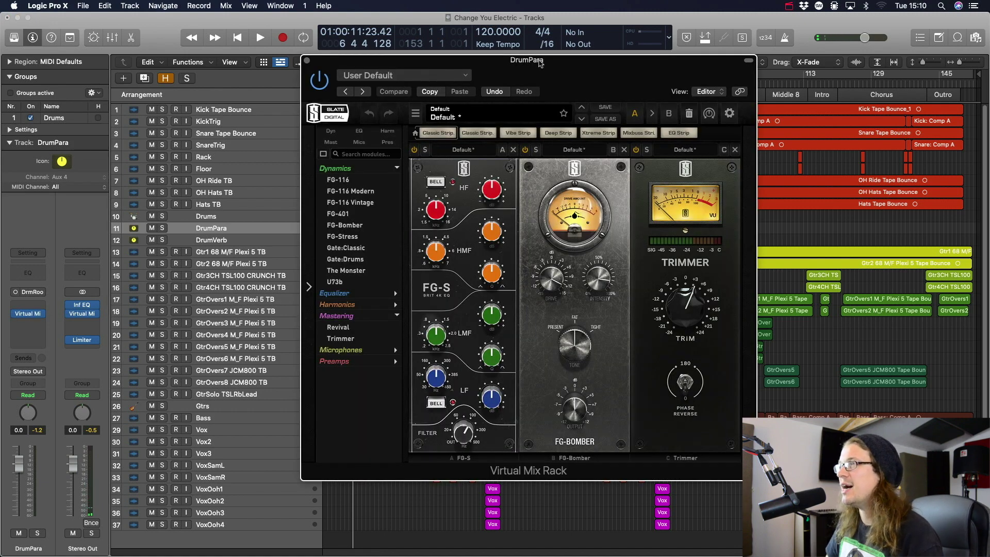
drag(539, 63, 552, 46)
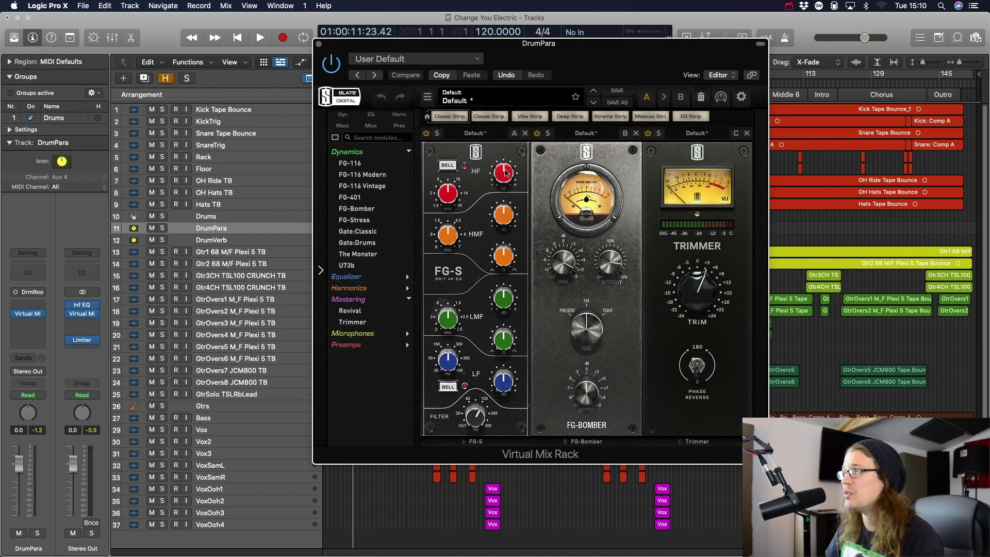
click(478, 416)
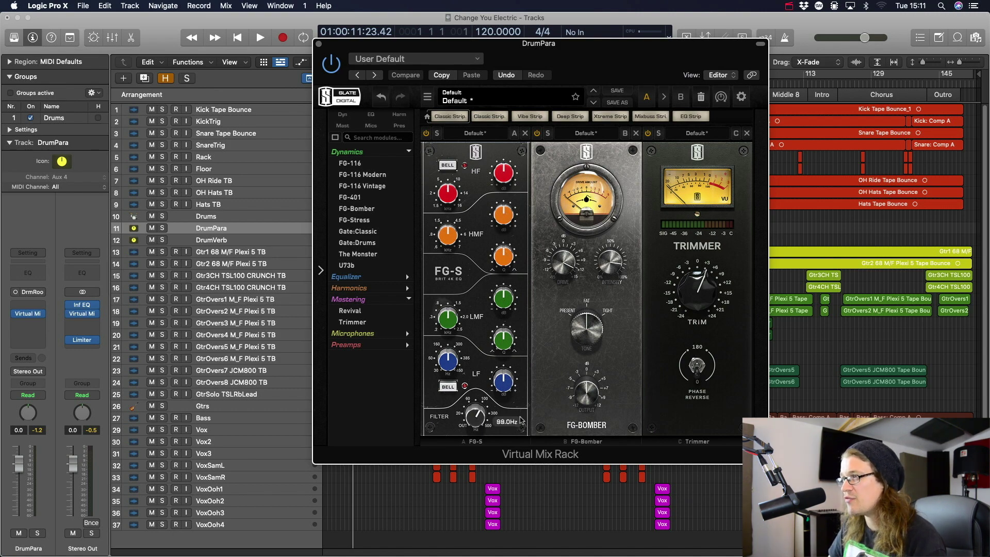
click(482, 420)
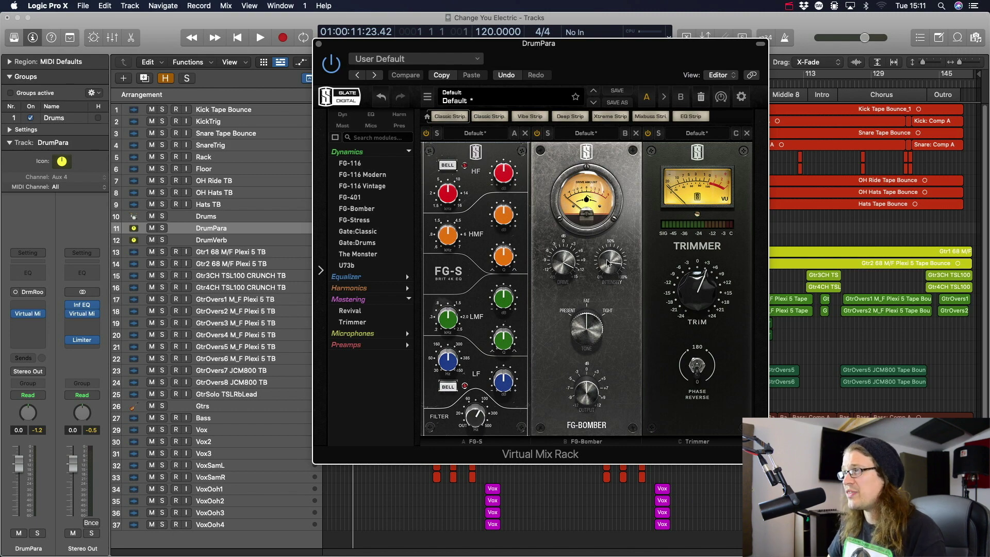
drag(570, 273, 583, 214)
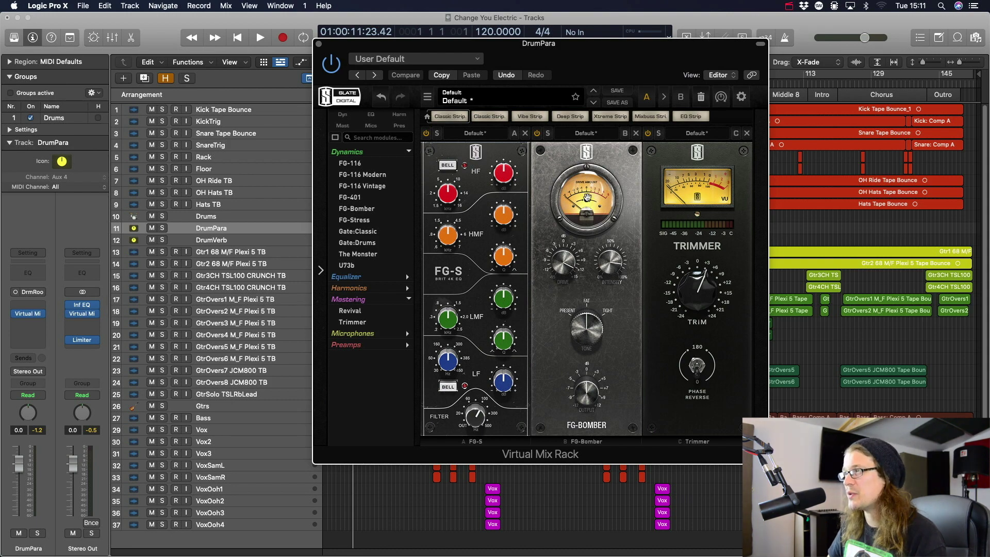
click(608, 266)
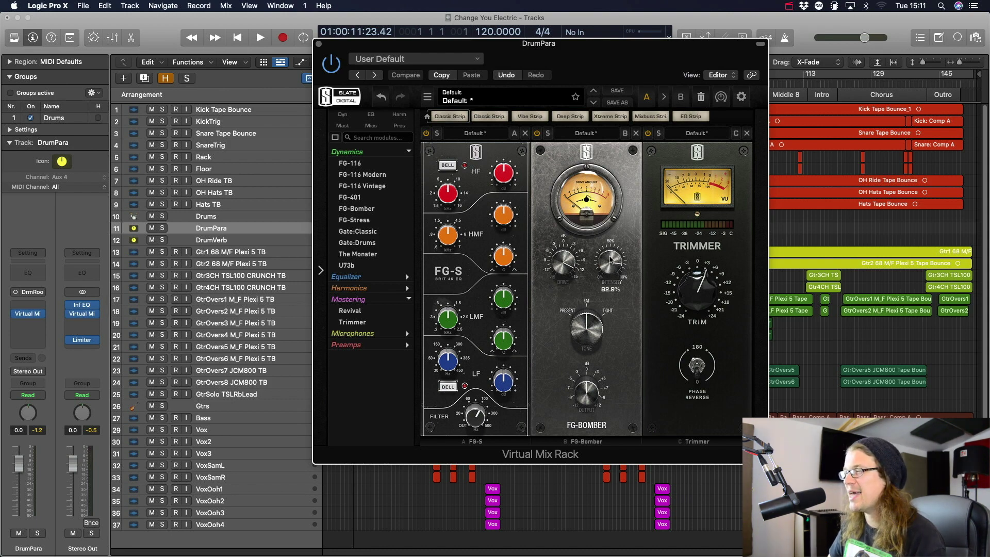
- Reset FG-Bomber's Intensity and Drive to their defaults, and raise Drive to about 3.43 dB during playback
alt+click(610, 261)
alt+click(567, 268)
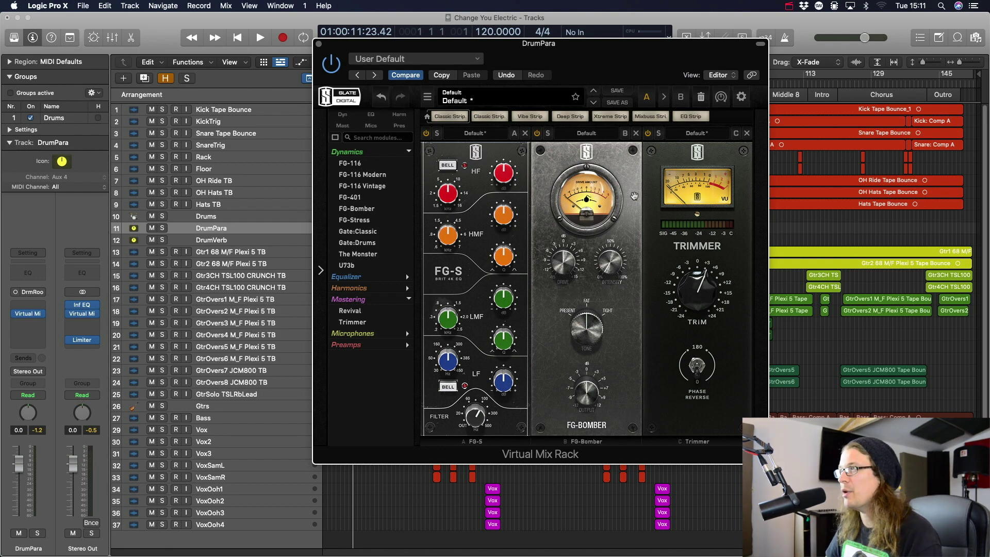
key(space)
mouse_move(569, 268)
drag(569, 268, 569, 257)
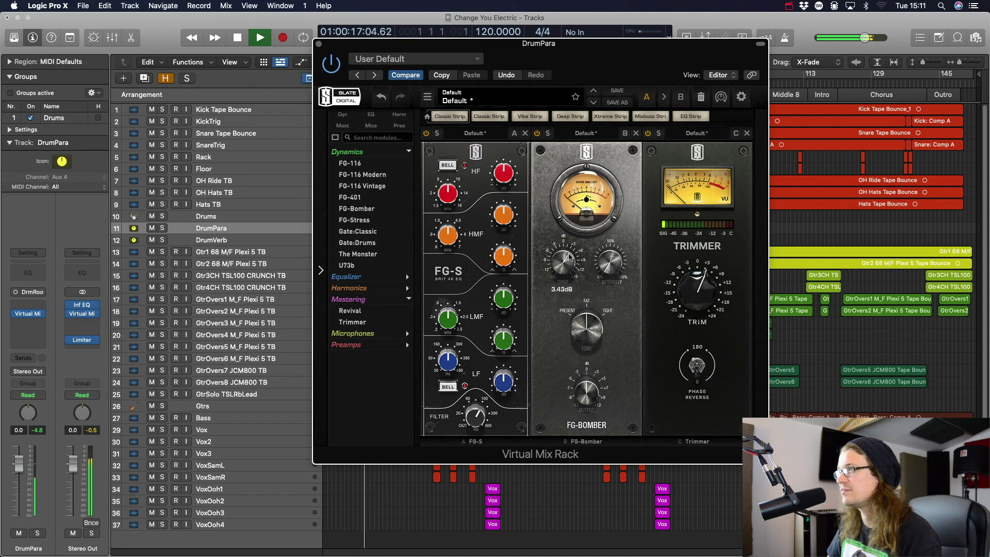
key(space)
- Raise FG-Bomber's Intensity well above its default while listening to the full mix, and stop playback
mouse_move(612, 268)
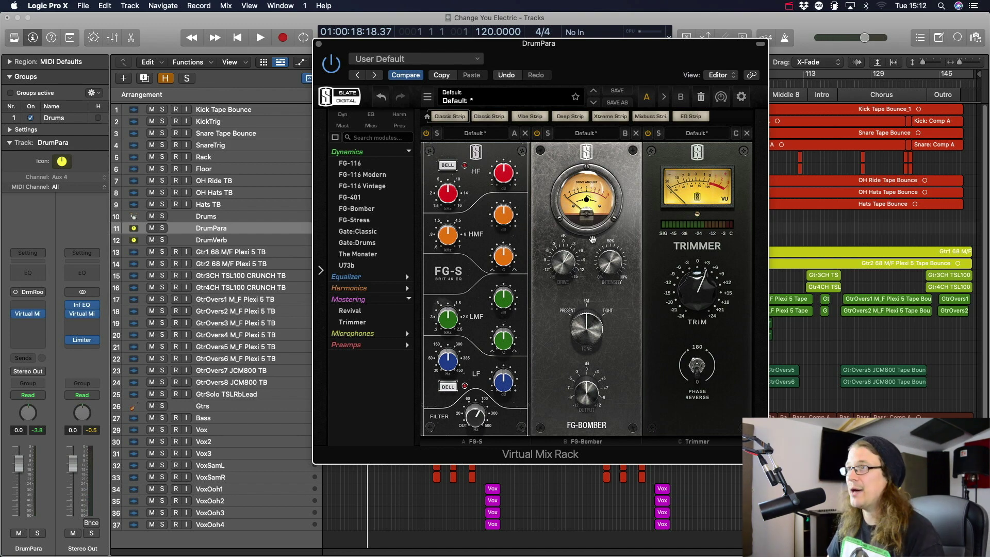
key(space)
drag(610, 272, 618, 170)
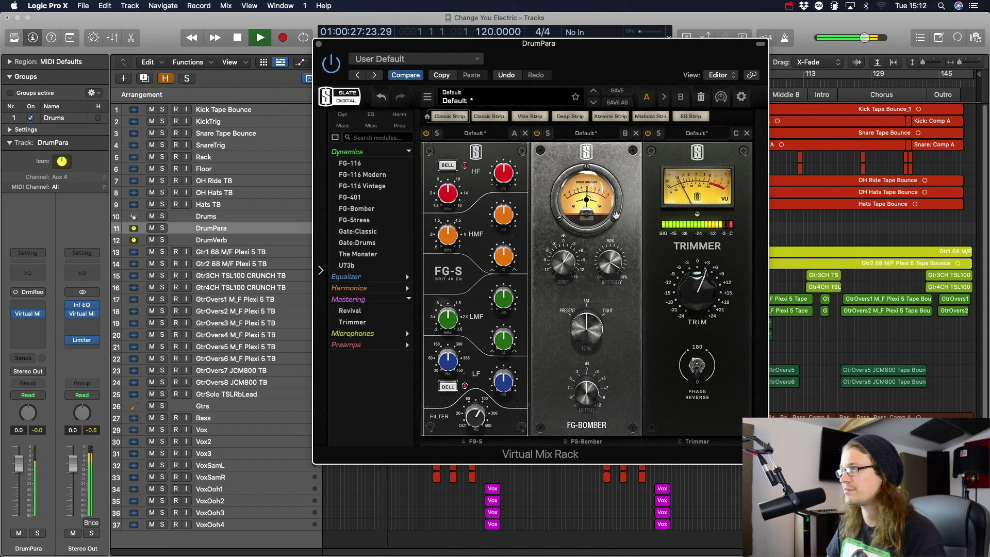
key(space)
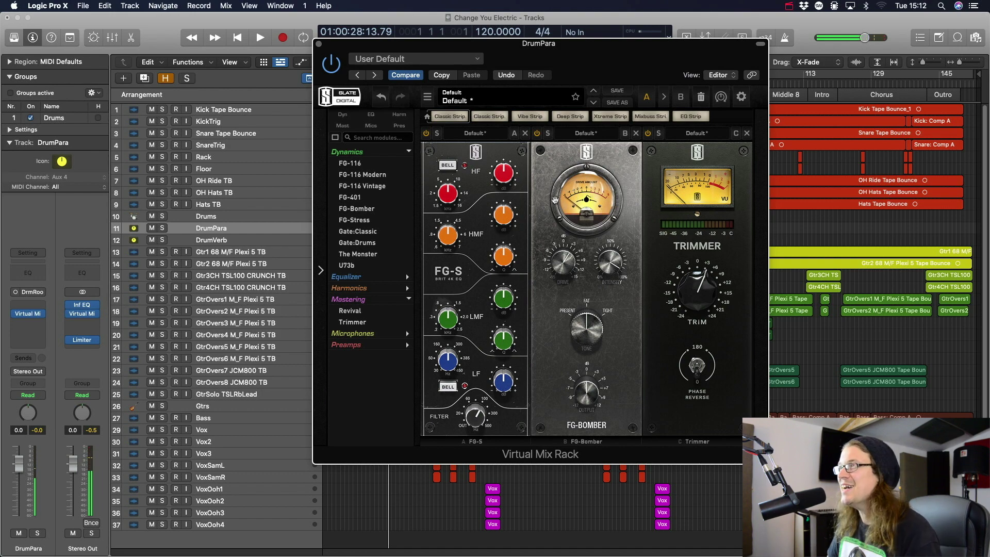
- Solo DrumPara to compare playback with FG-Bomber bypassed and active, leaving FG-Bomber on, the plug-in closed and the track unsoloed
mouse_move(614, 267)
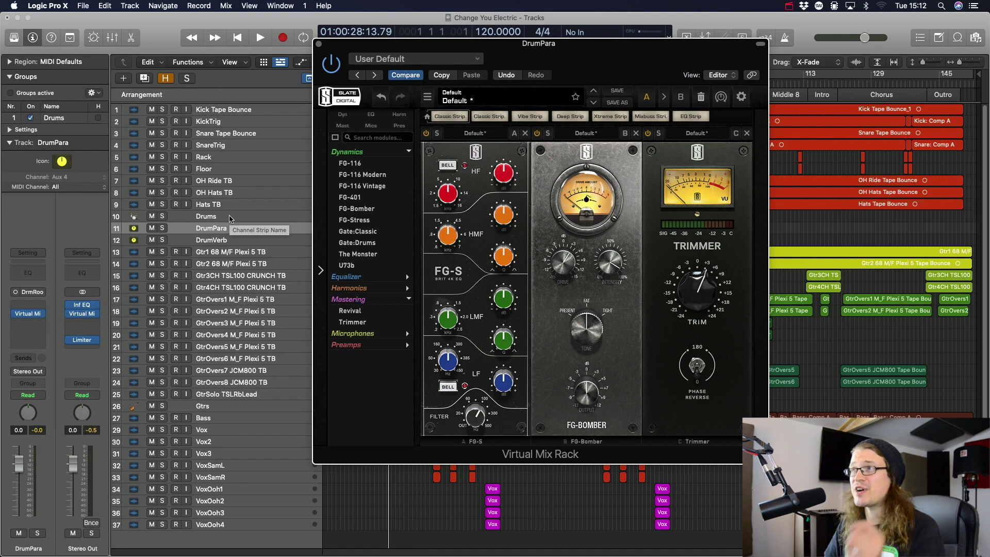
click(162, 227)
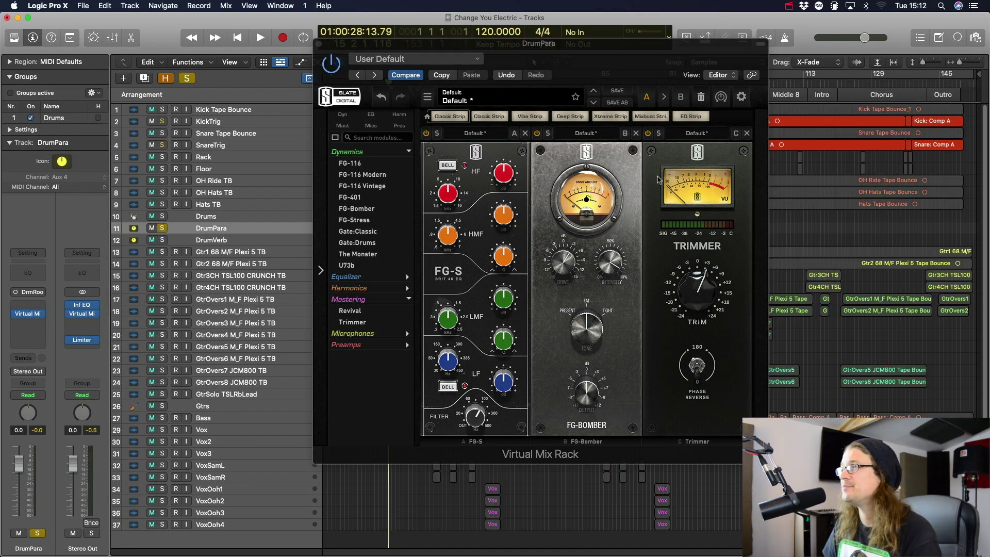
key(space)
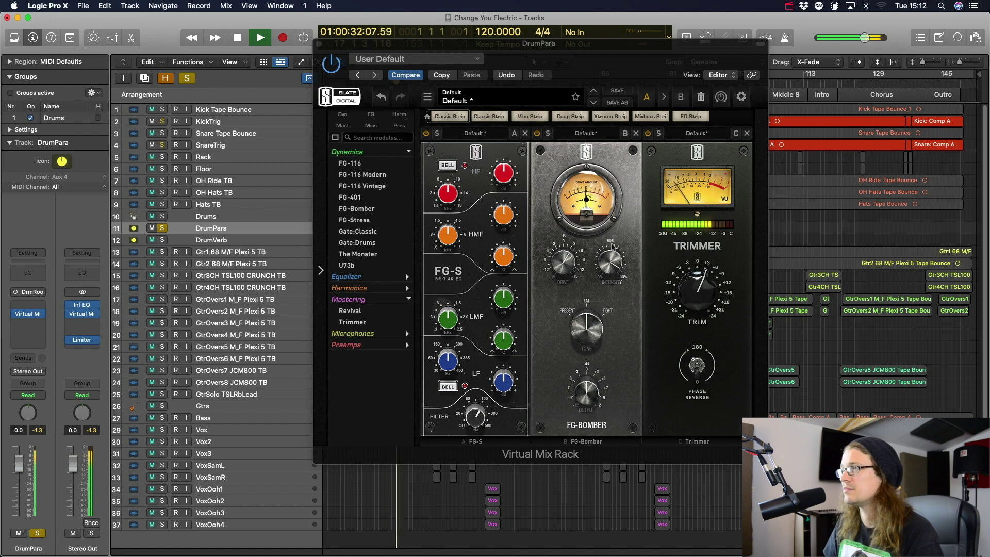
key(space)
click(537, 134)
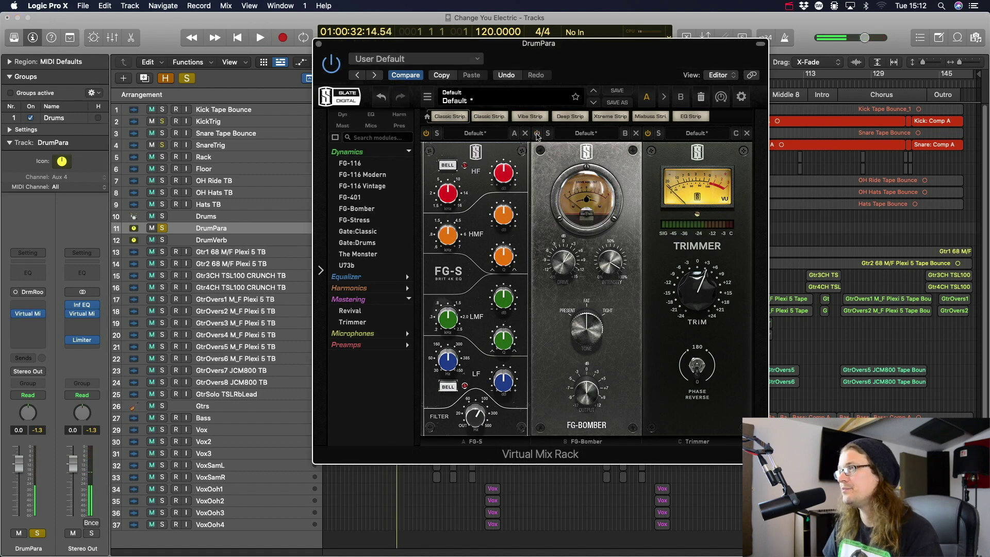
key(space)
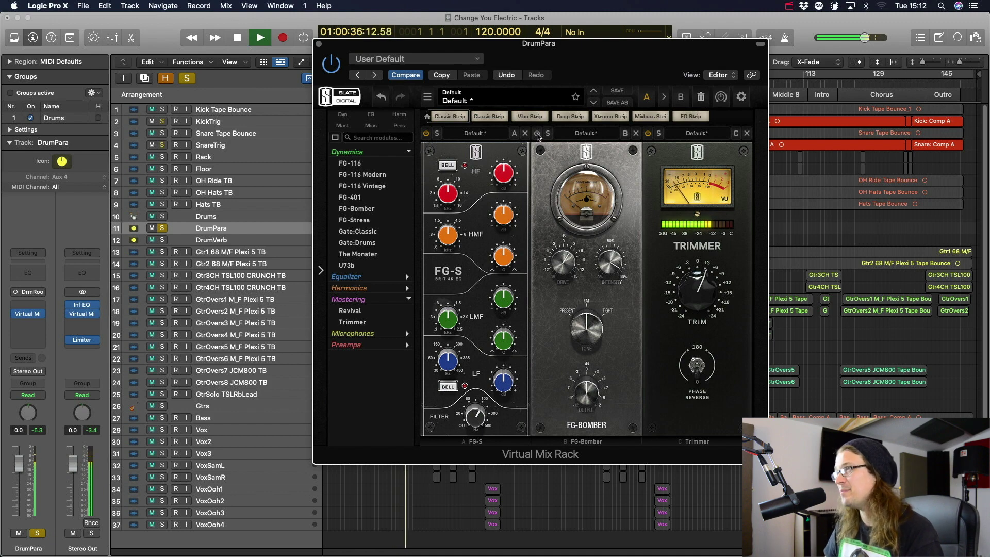
click(537, 134)
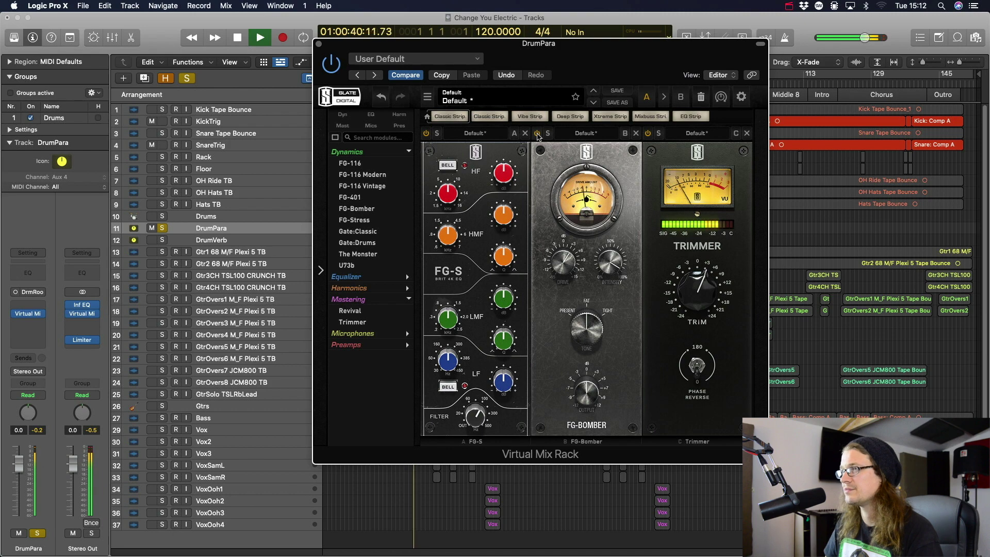
key(space)
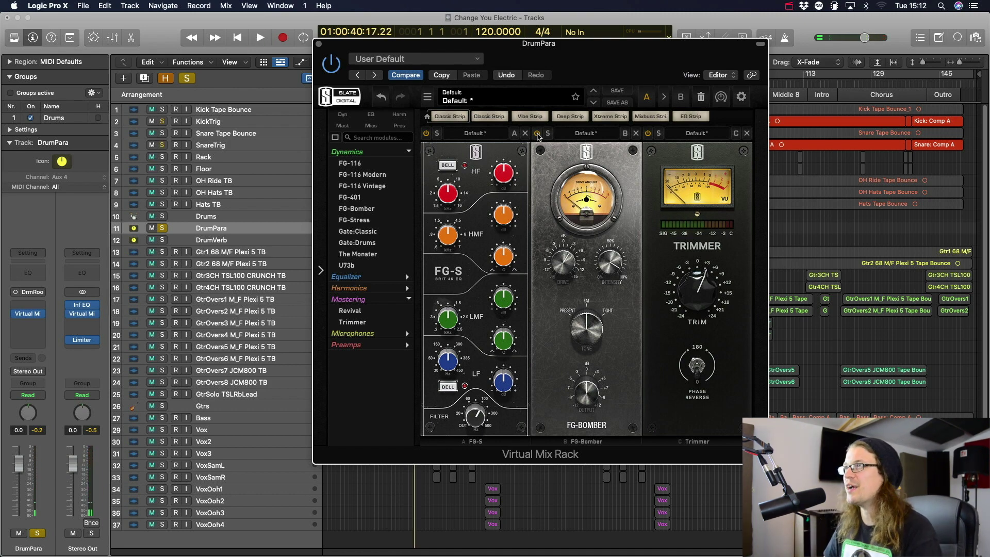
click(318, 43)
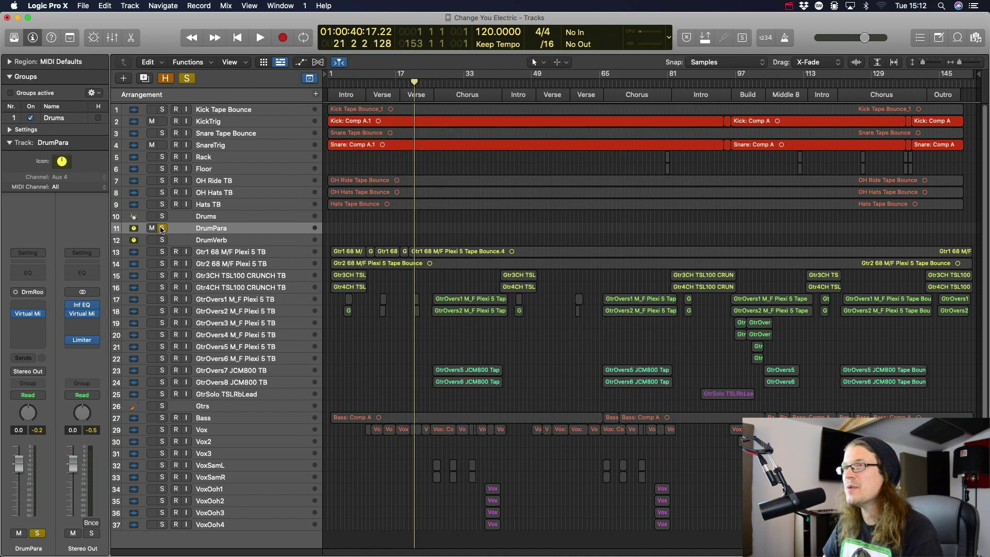
click(162, 228)
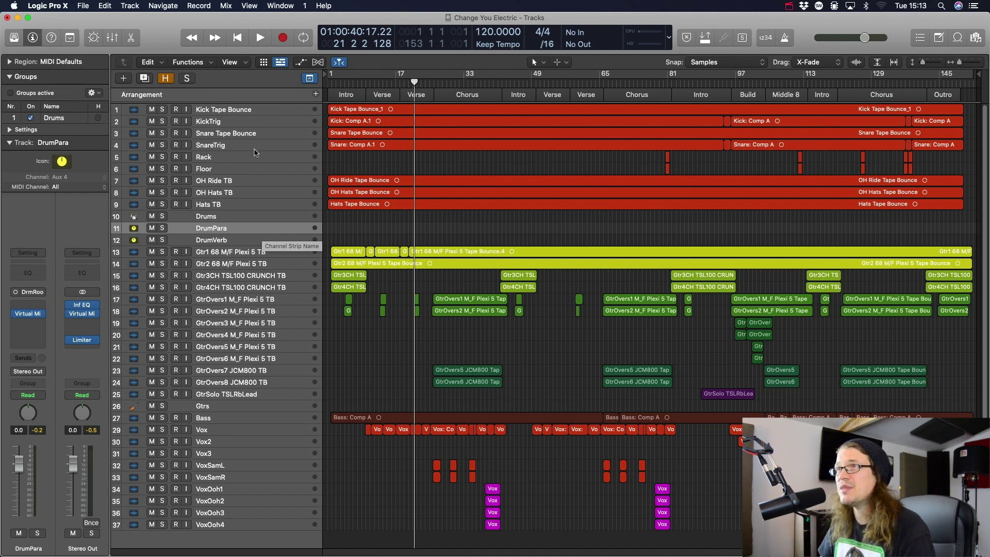
- Inspect the channel-strip sends of the KickTrig and SnareTrig tracks and return to DrumPara
click(257, 122)
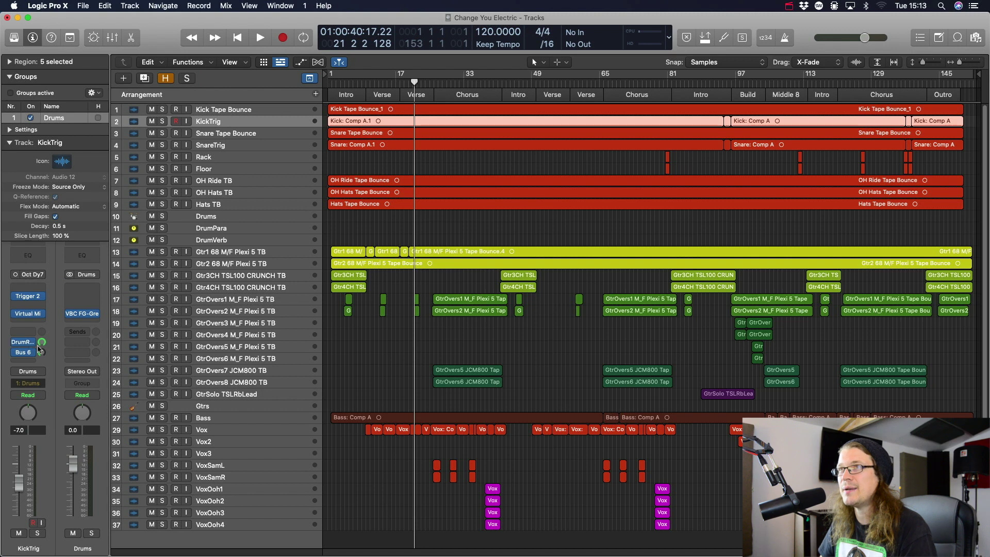
click(264, 146)
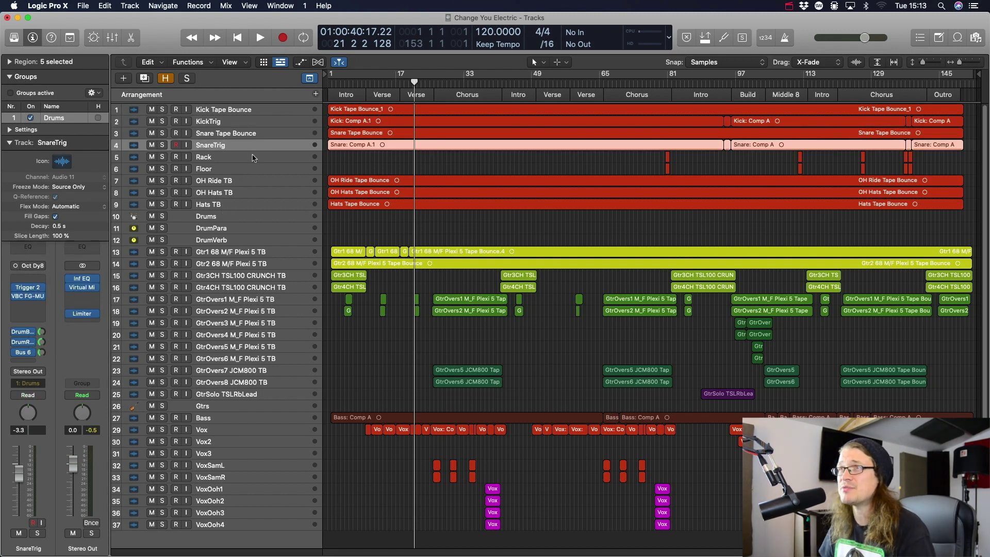
click(273, 238)
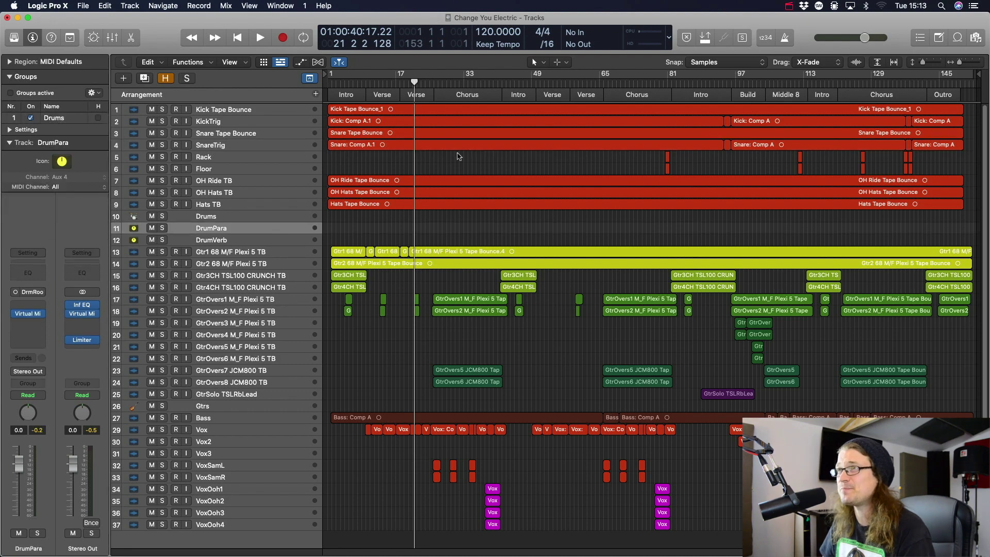